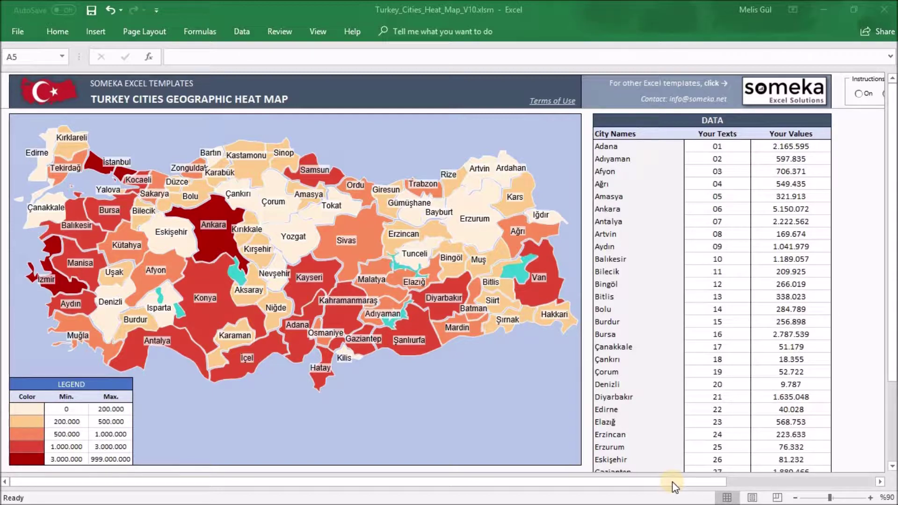
drag(672, 481, 700, 483)
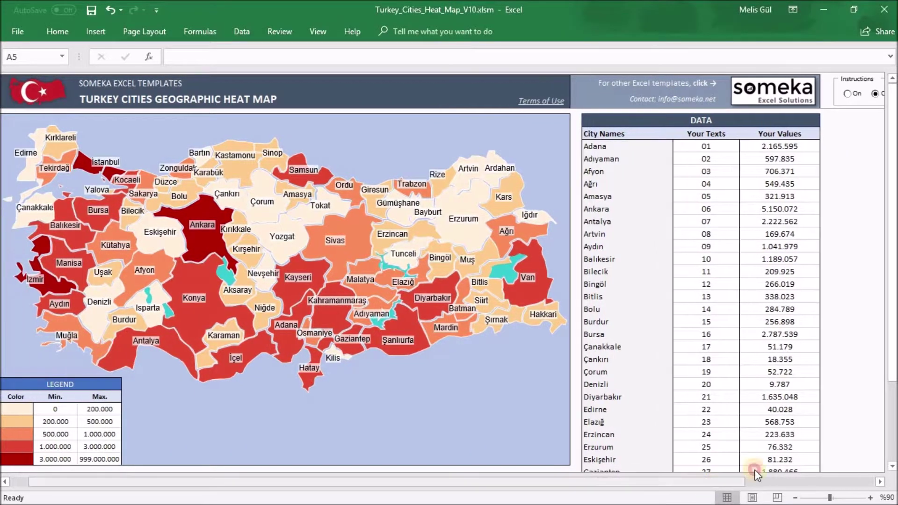
drag(744, 482, 797, 480)
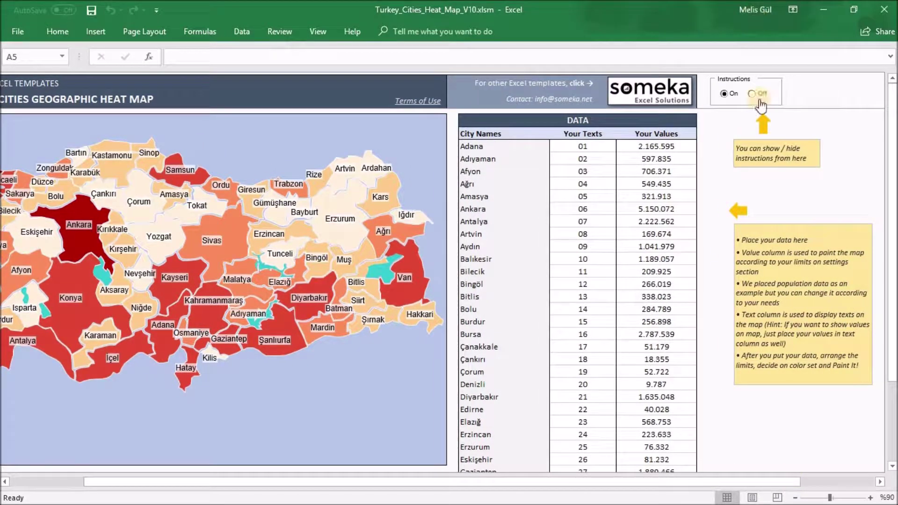
- Switch the Instructions option to Off to hide the data-table notes
click(755, 94)
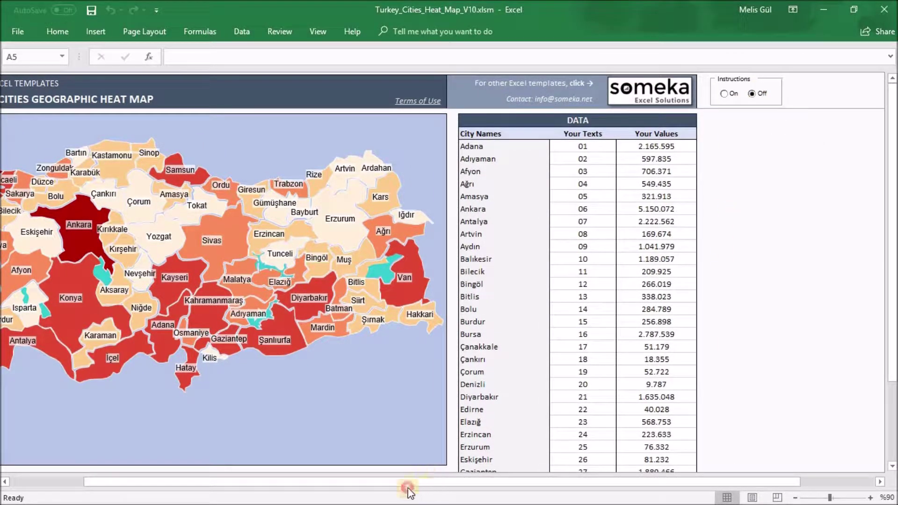
drag(326, 483, 267, 483)
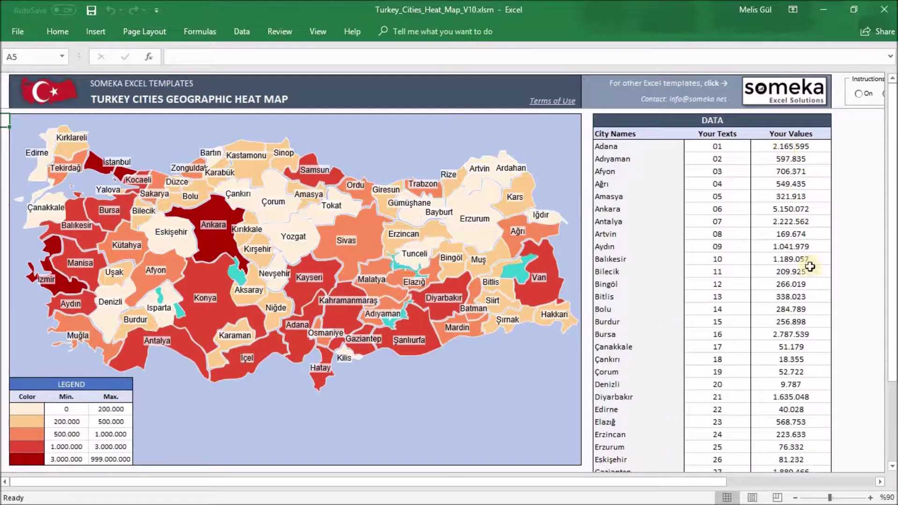
- Inspect Adana's value (2.165.595) and the Your Values column header in the data table
double_click(814, 145)
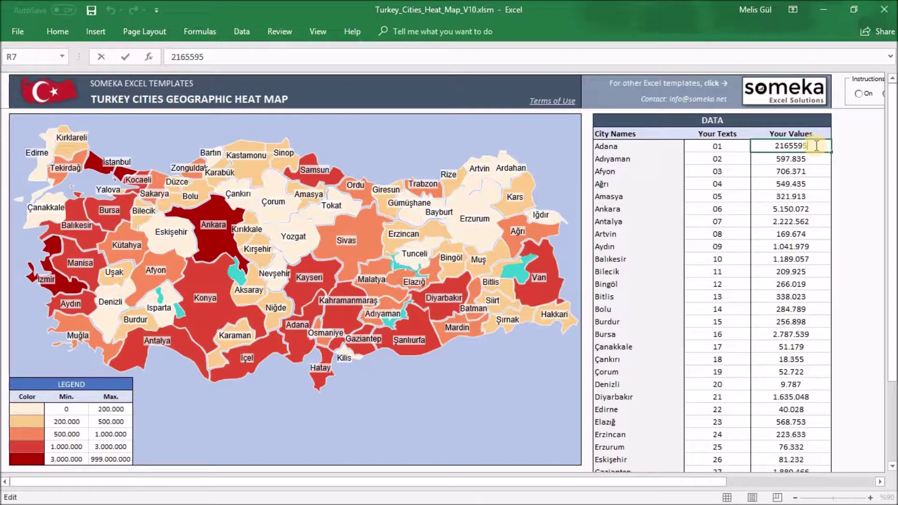
click(815, 132)
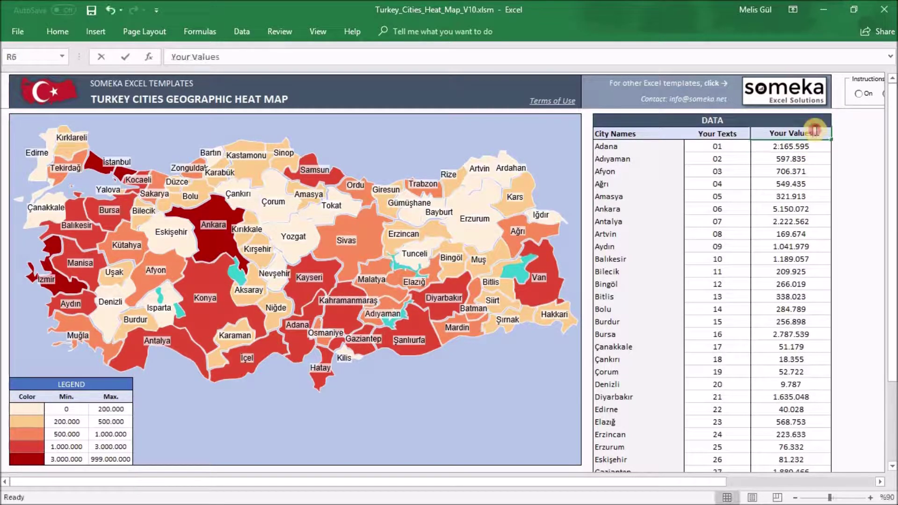
double_click(814, 132)
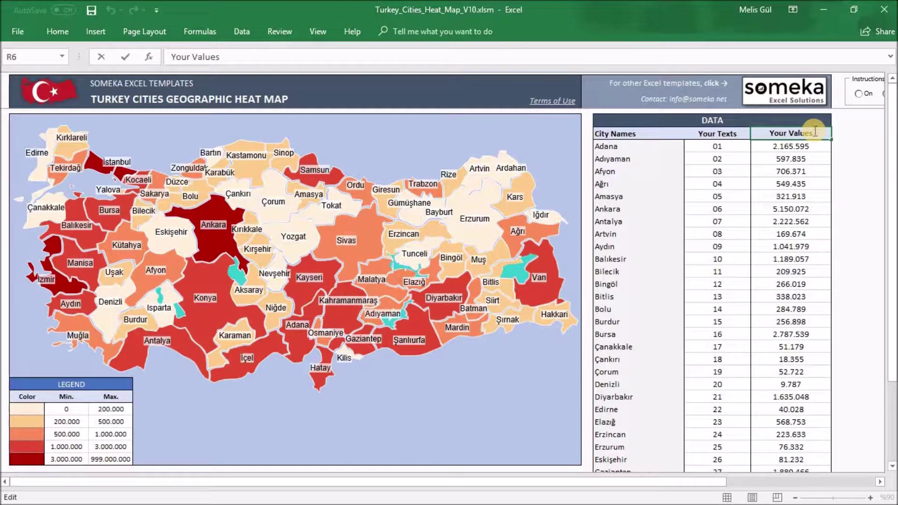
drag(893, 142, 893, 167)
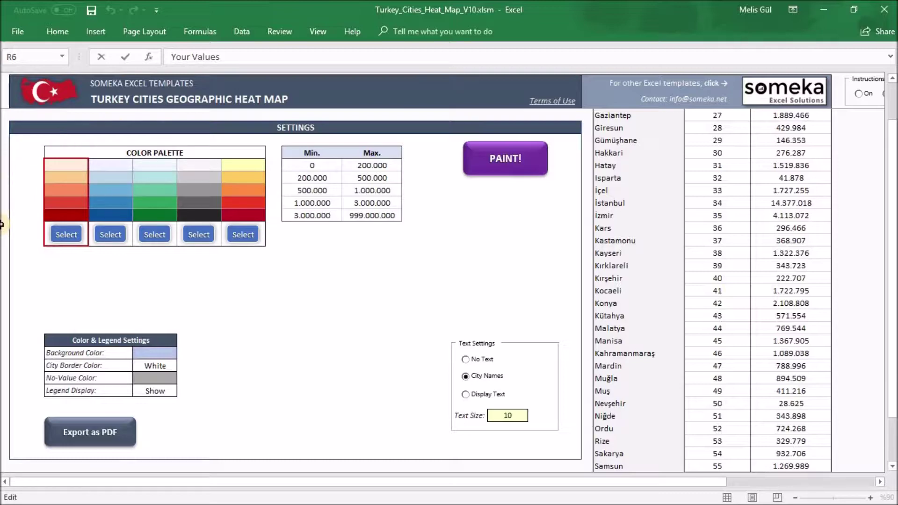
click(196, 278)
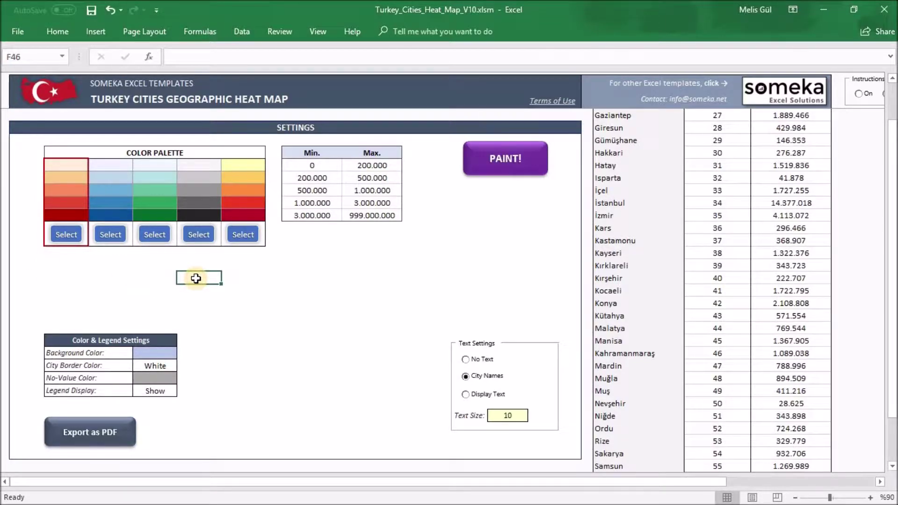
click(245, 213)
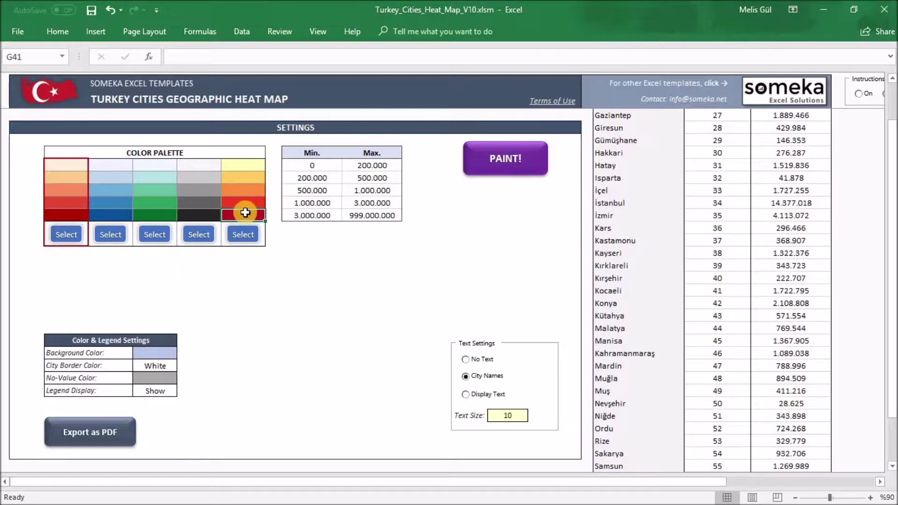
click(250, 166)
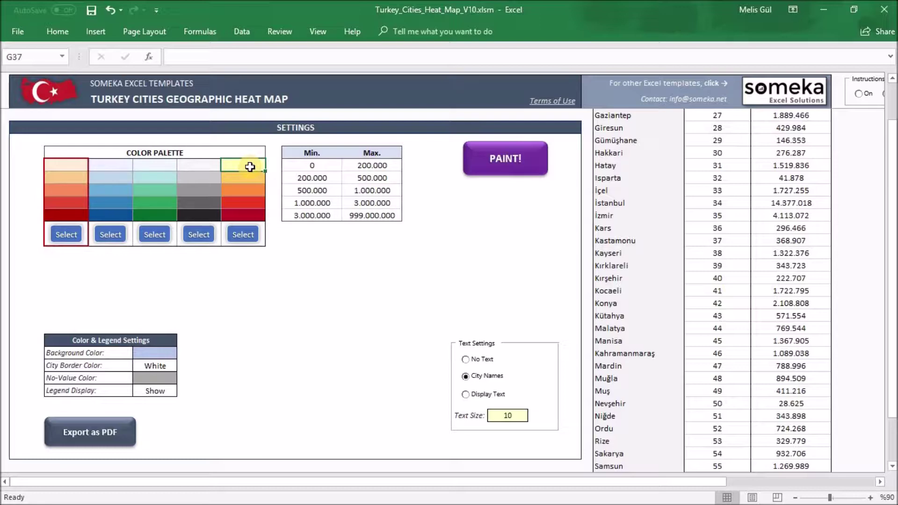
click(168, 164)
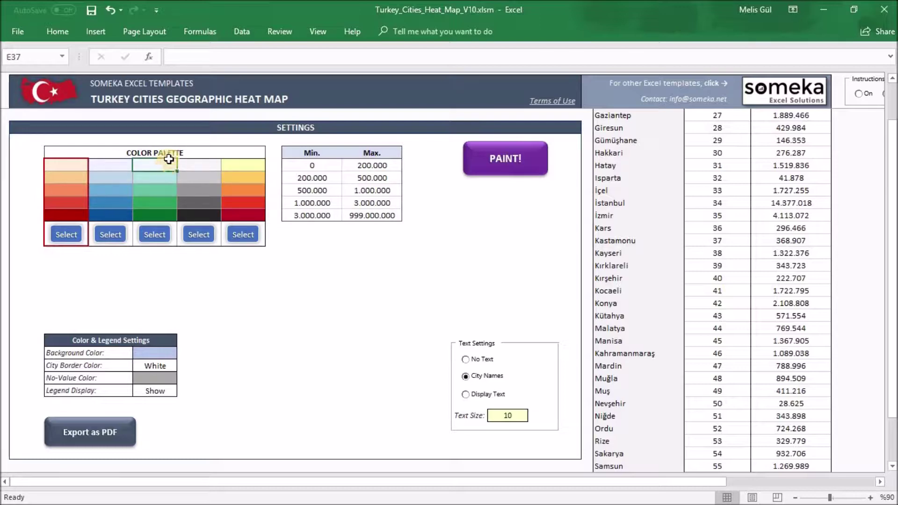
click(64, 31)
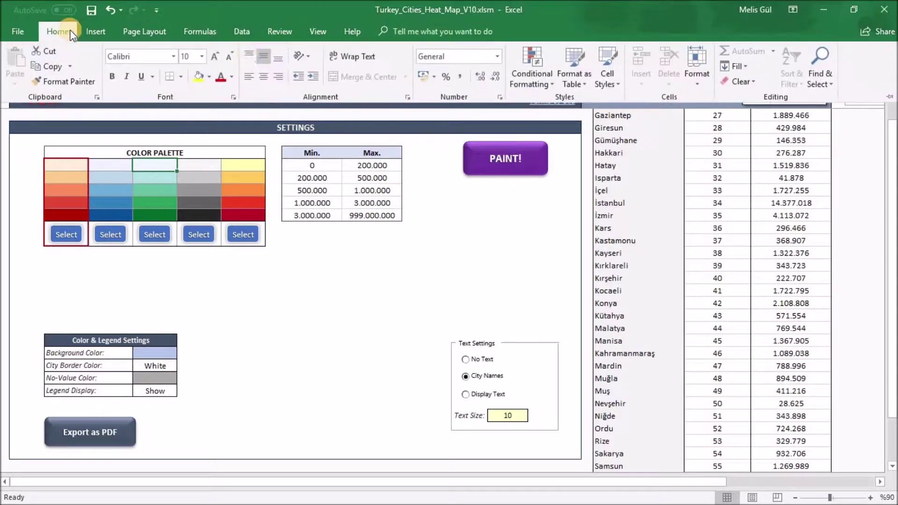
click(209, 77)
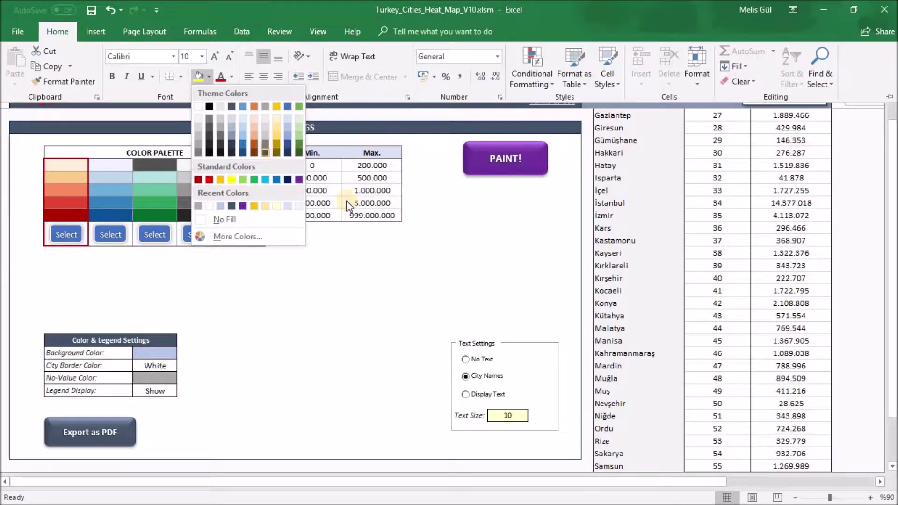
key(Escape)
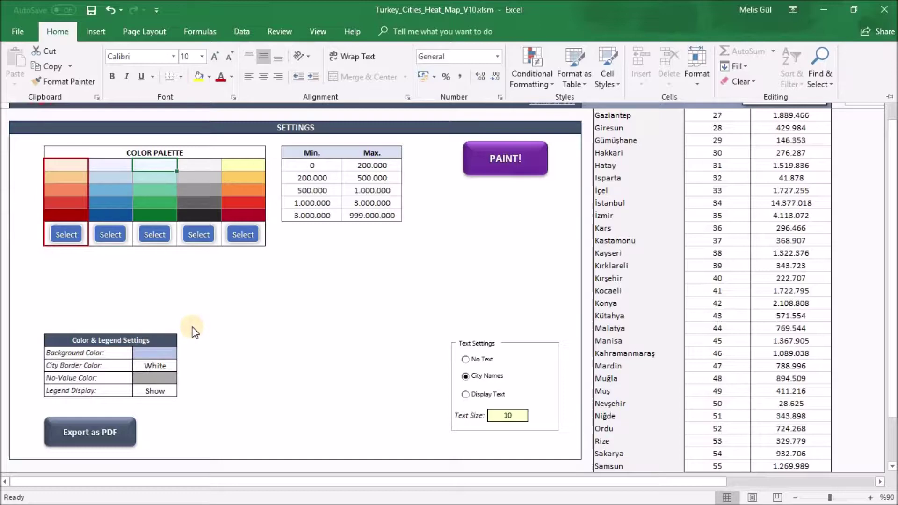
click(112, 358)
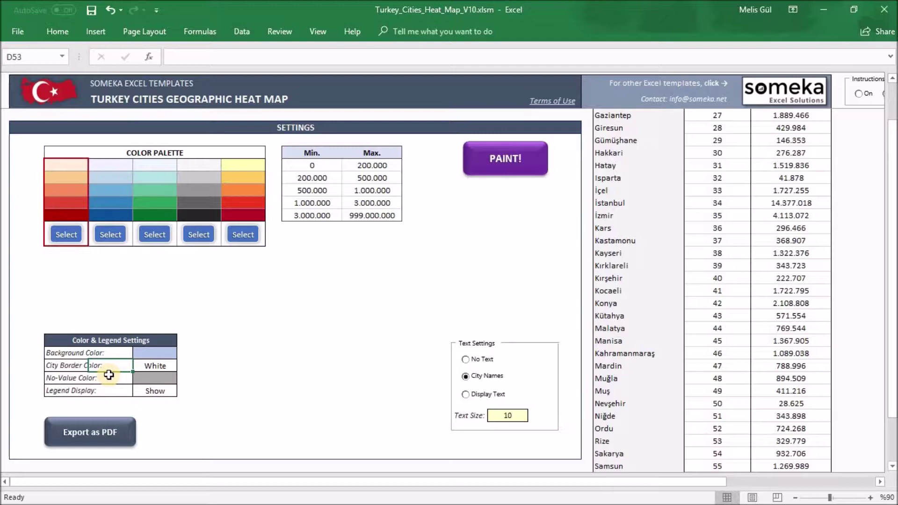
click(156, 377)
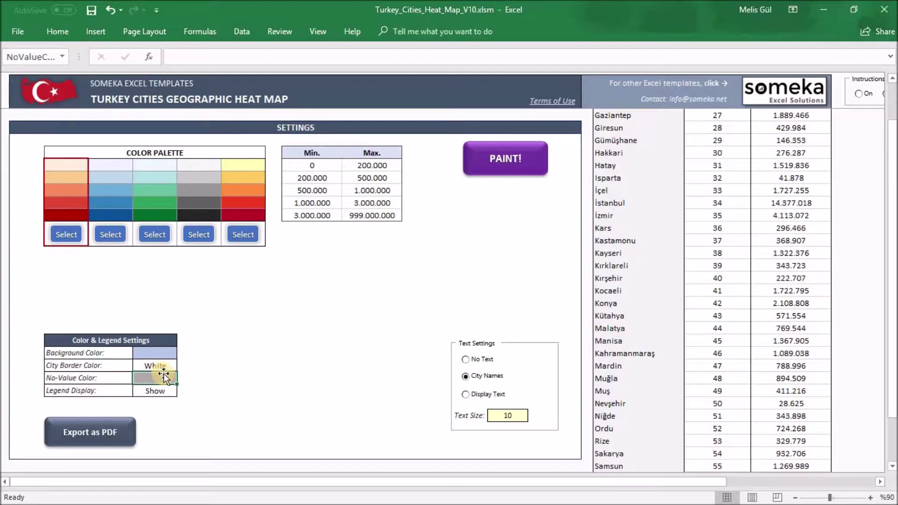
click(109, 395)
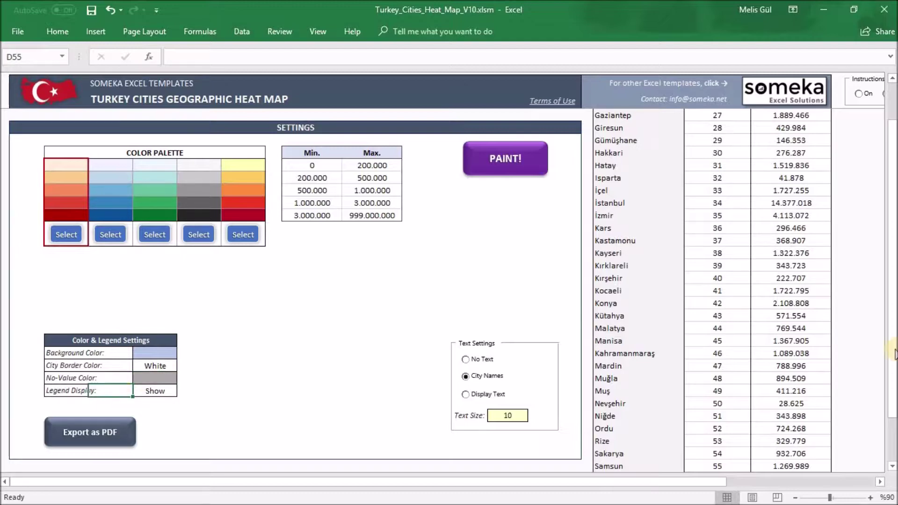
scroll(120, 379, up, 2)
scroll(120, 337, up, 3)
scroll(122, 302, up, 2)
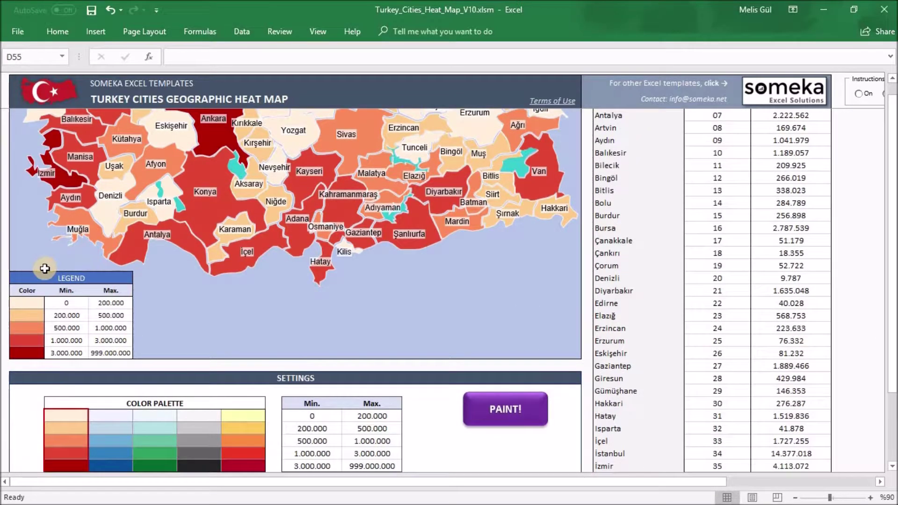
drag(893, 267, 891, 304)
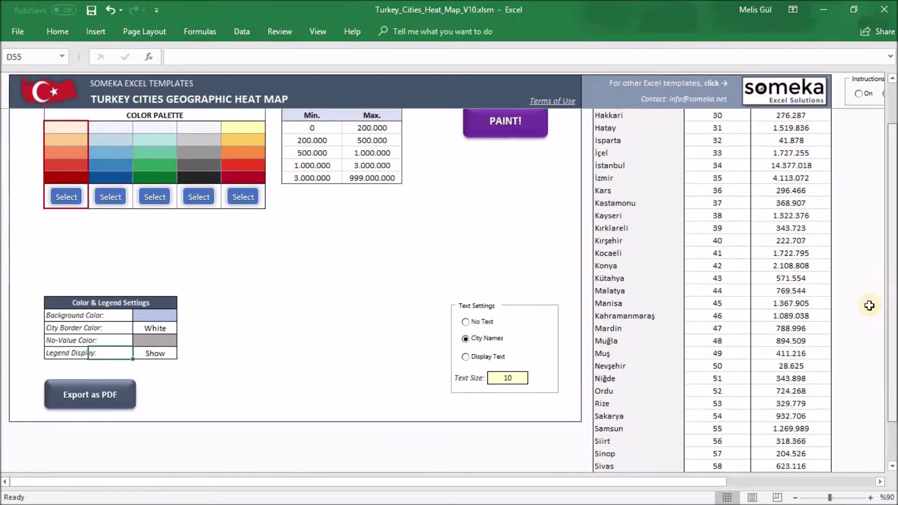
click(178, 353)
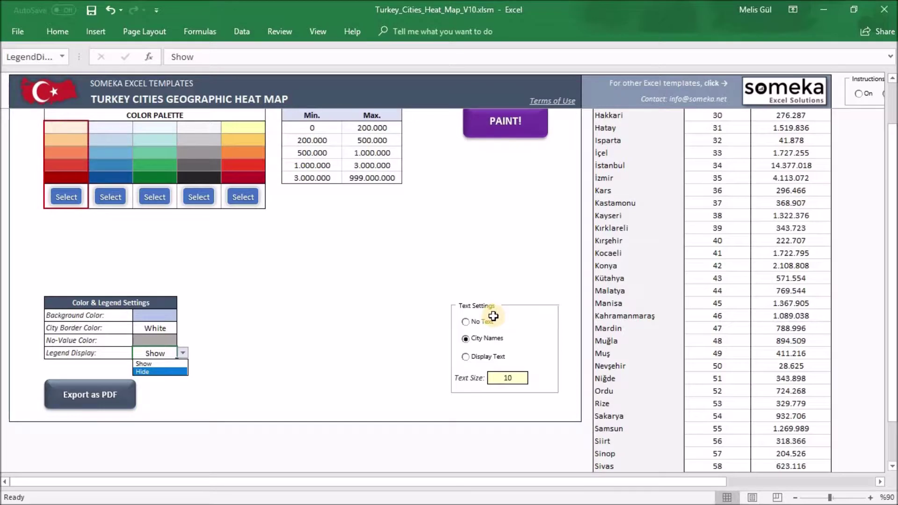
- Set the map labels to Display Text (city numbers) and repaint the map with PAINT!
click(465, 322)
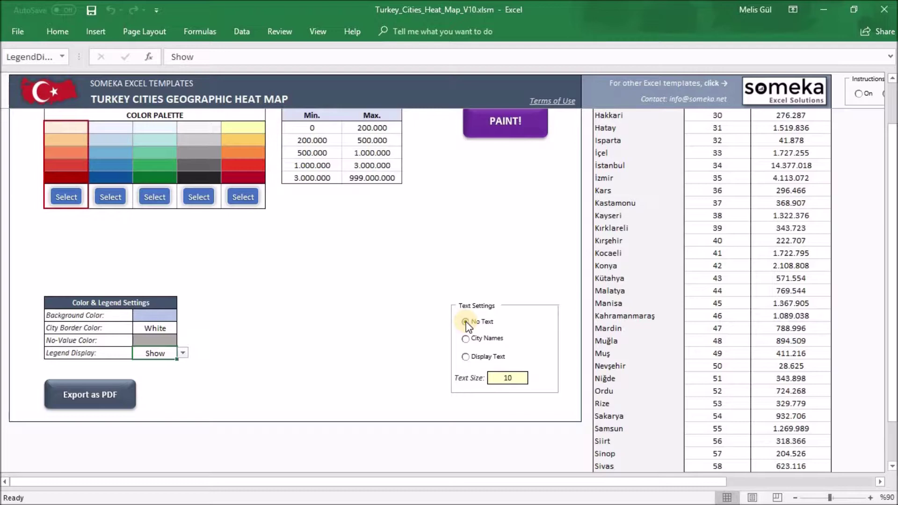
click(465, 341)
click(466, 357)
drag(892, 287, 884, 248)
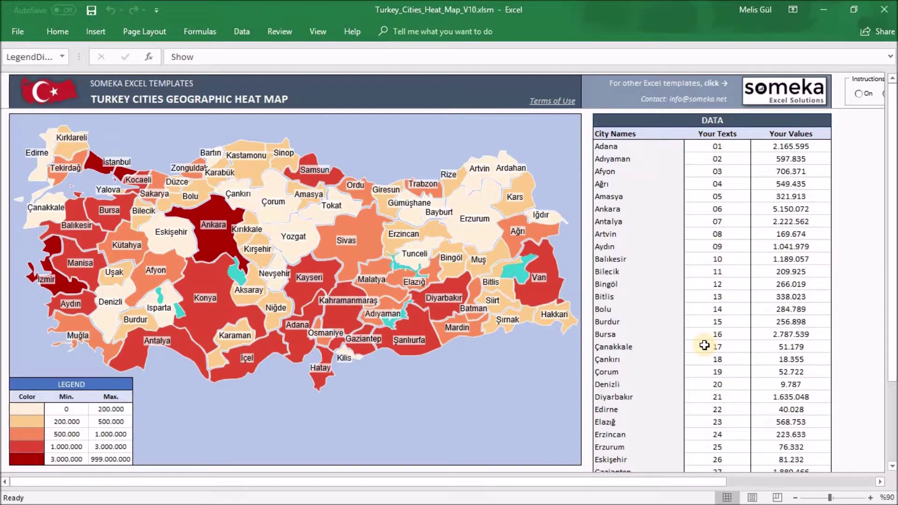
scroll(652, 365, down, 8)
scroll(597, 386, down, 1)
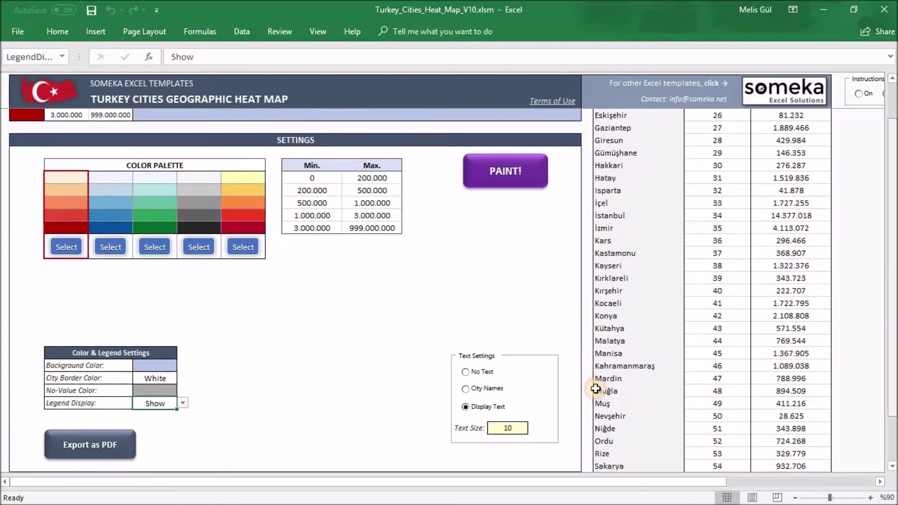
scroll(829, 249, up, 9)
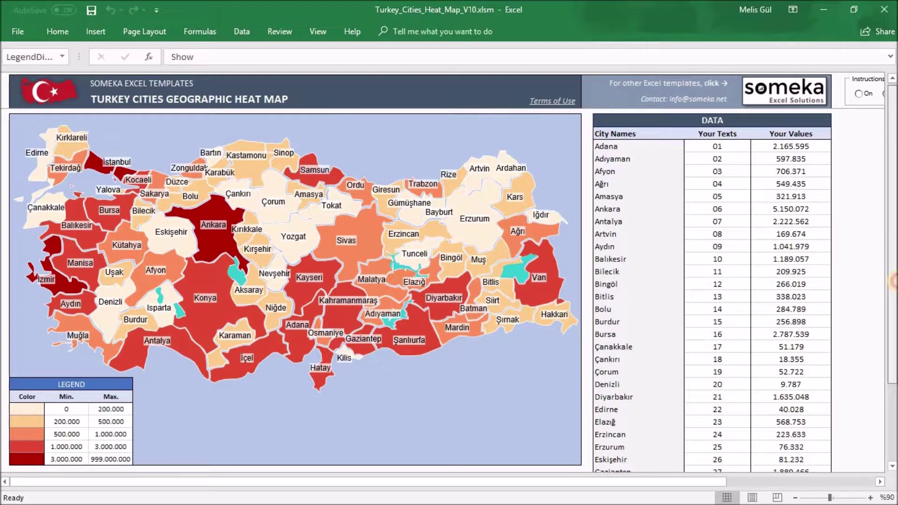
scroll(702, 316, down, 3)
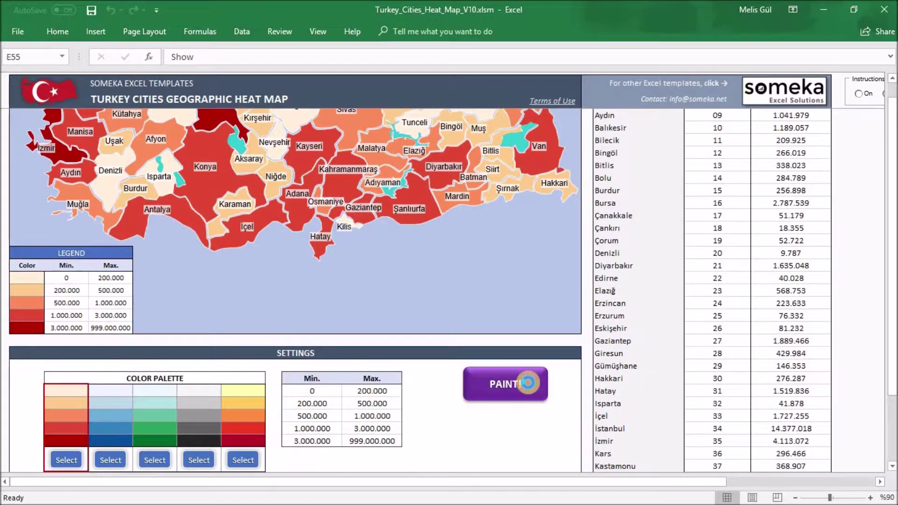
click(528, 383)
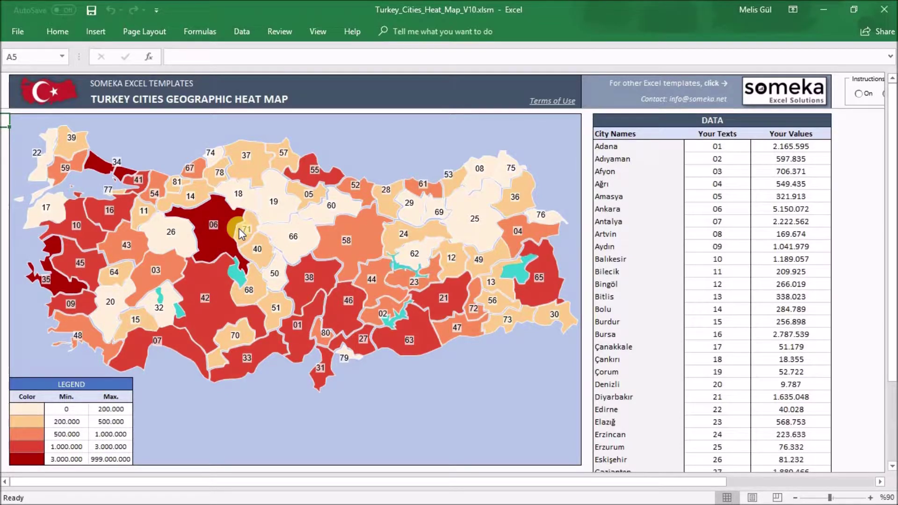
- Switch to Turkey Women Population.xlsx, showing per-province 2017 figures from 36.717 to 7.499.740
key(alt+Tab)
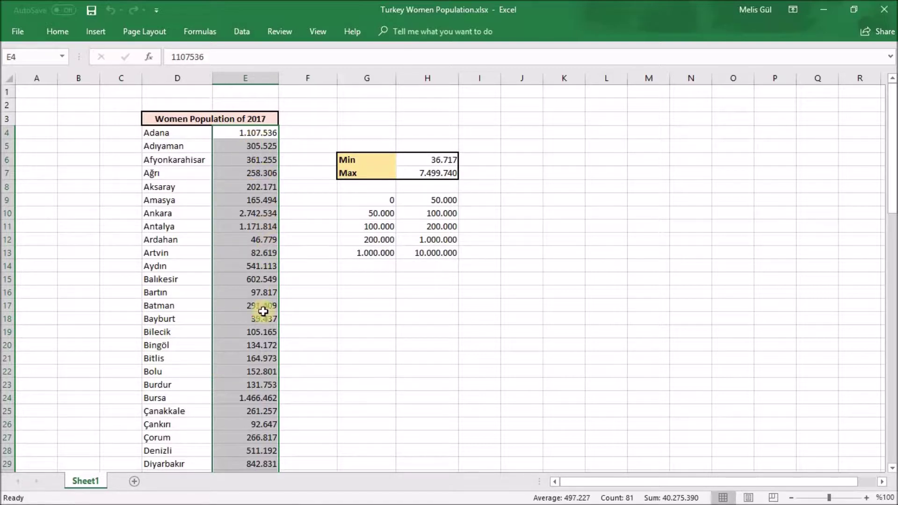
click(66, 30)
- Paste the copied 2017 female figures as values into R7 through the Düzce row
click(797, 81)
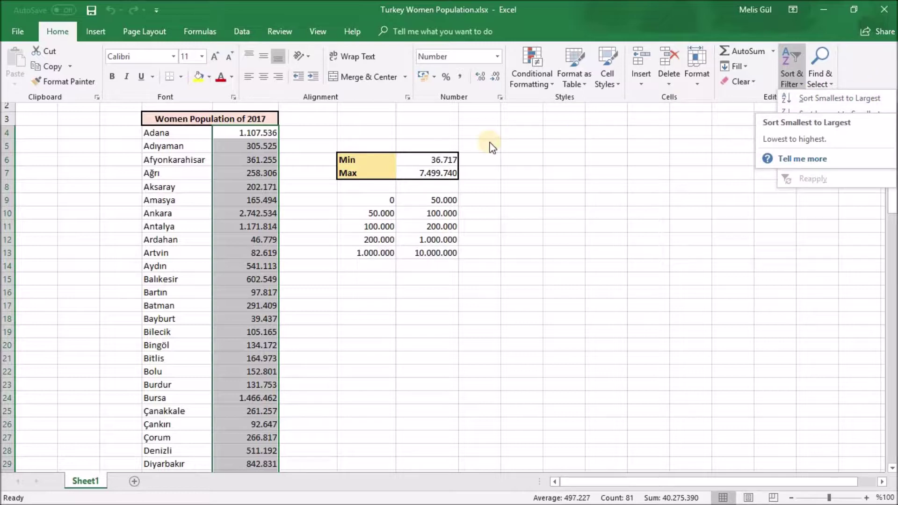
click(266, 139)
key(ctrl+c)
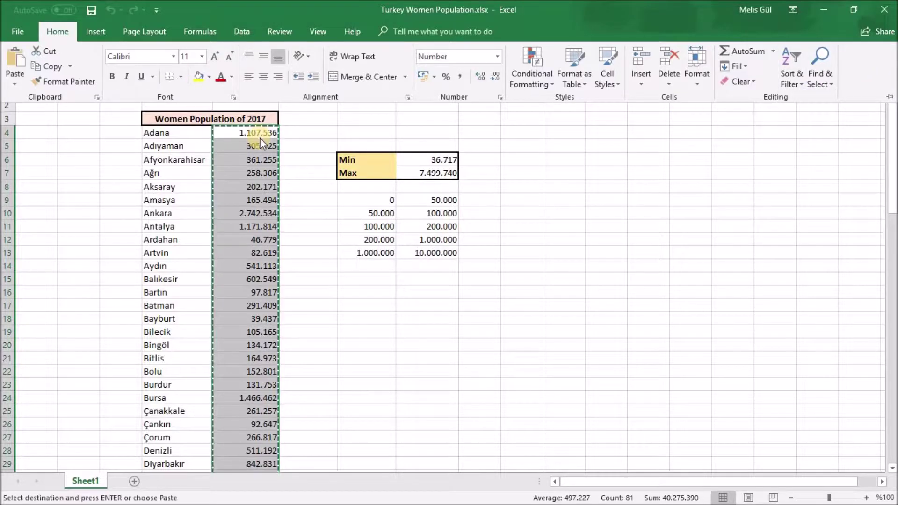
key(alt+Tab)
click(791, 144)
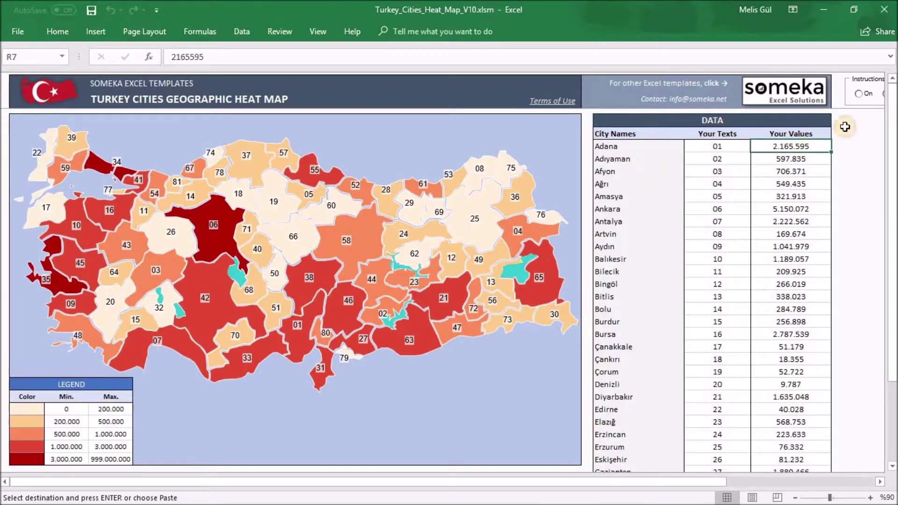
key(ctrl+shift+Down)
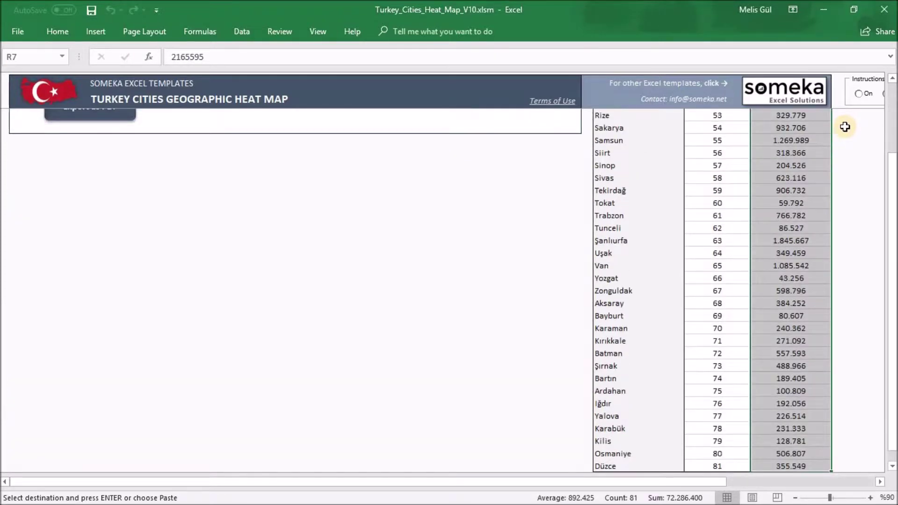
key(ctrl+v)
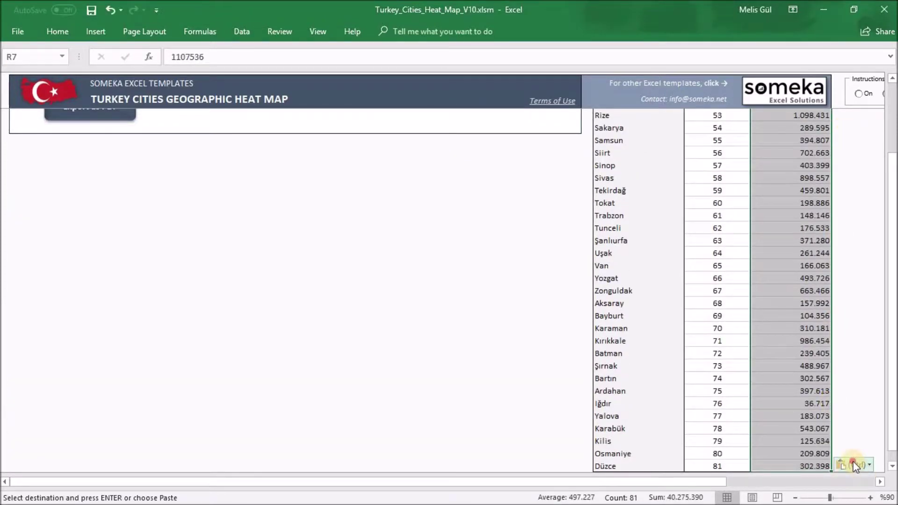
click(856, 465)
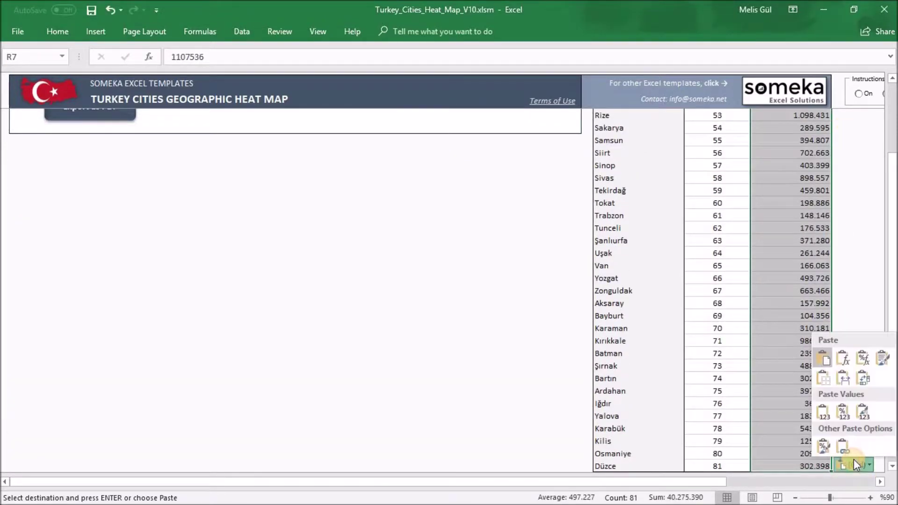
click(819, 412)
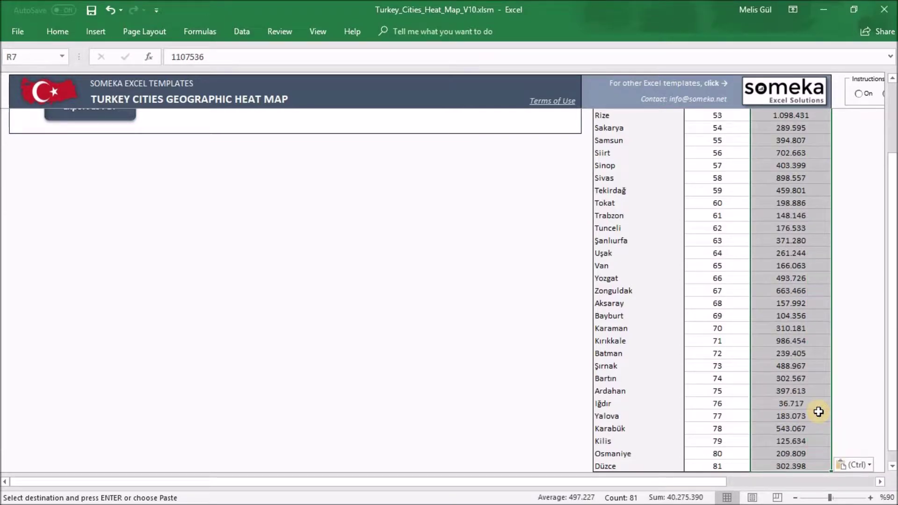
scroll(889, 352, up, 5)
scroll(889, 345, up, 6)
scroll(884, 330, up, 4)
scroll(866, 280, up, 3)
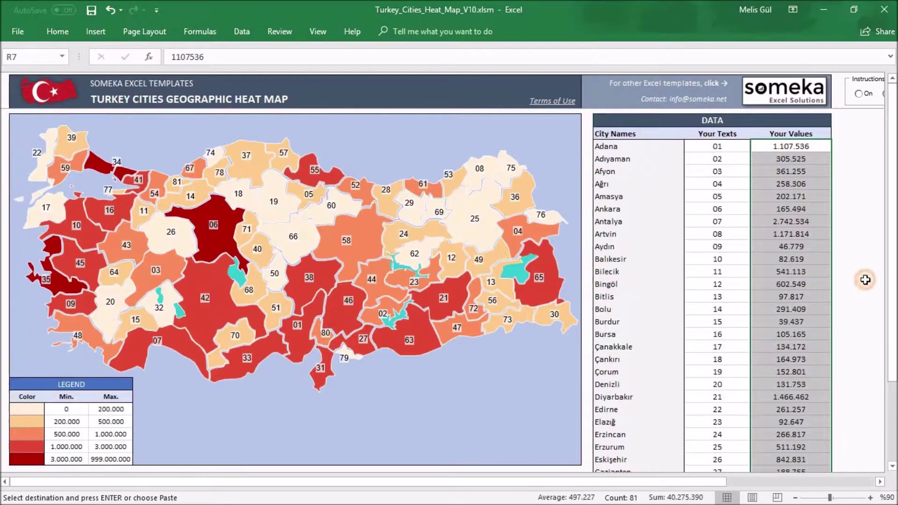
- Rename the Your Values header in R6 to Female Population
click(792, 132)
double_click(792, 133)
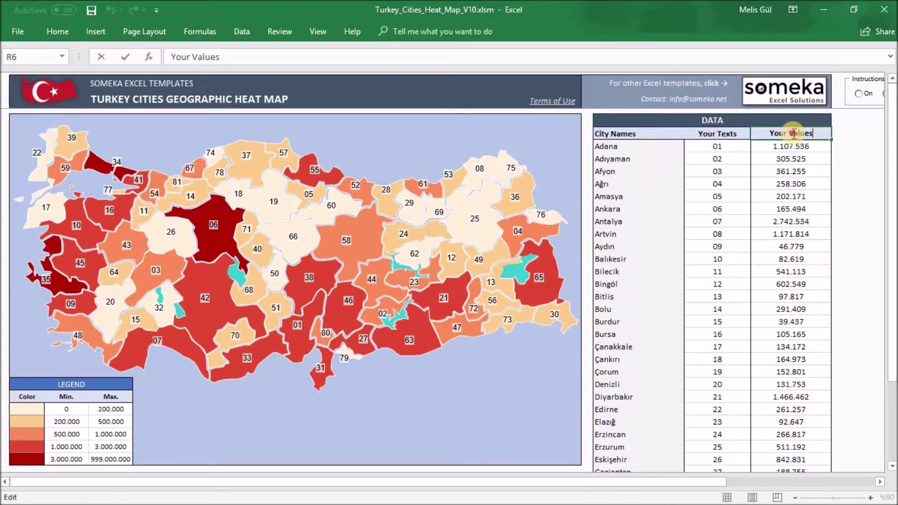
key(BackSpace)
key(BackSpace)
key(BackSpace)
text(Female)
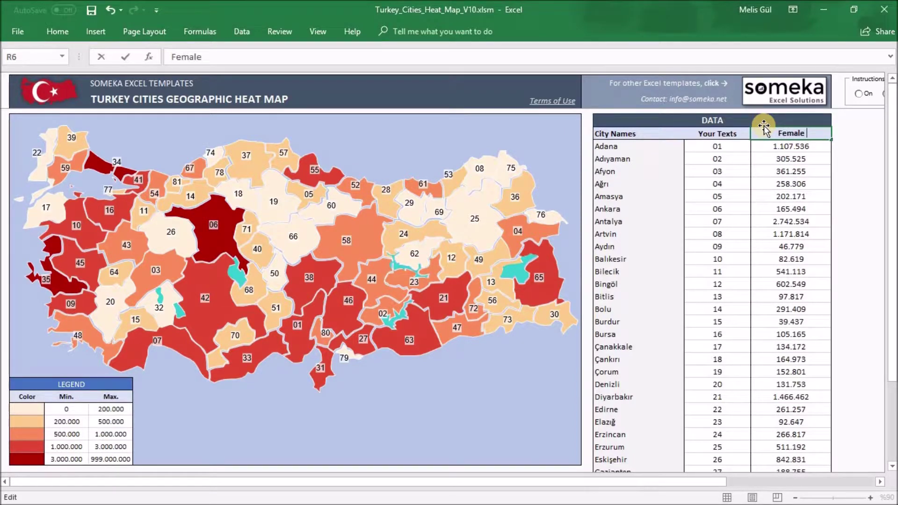
text(Po)
text(pulation)
click(783, 221)
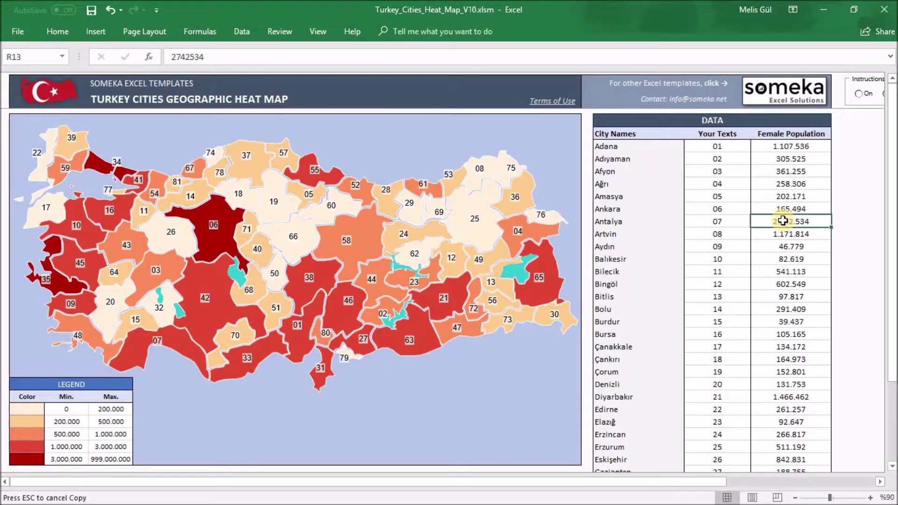
scroll(893, 161, down, 5)
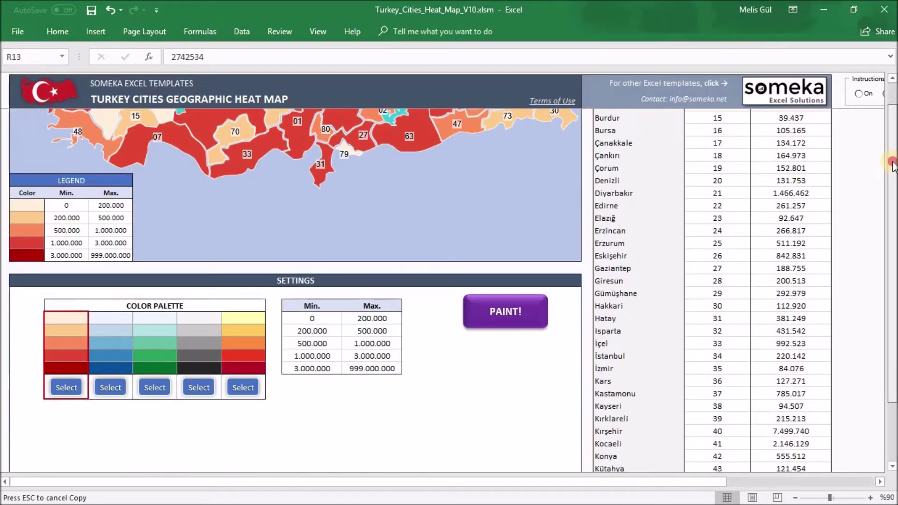
scroll(893, 164, down, 1)
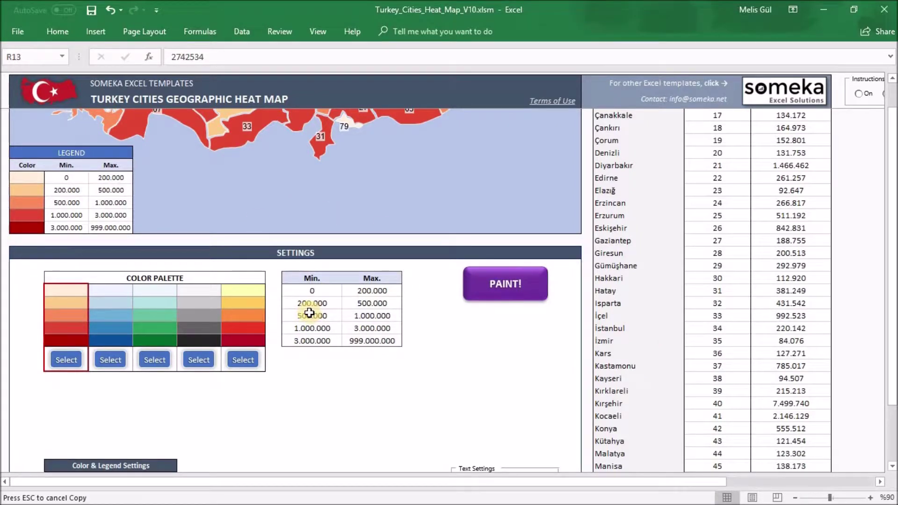
- Paste ranges G9:H13 (0–50.000 up to 1.000.000–10.000.000) as values into the Min/Max table
key(alt+Tab)
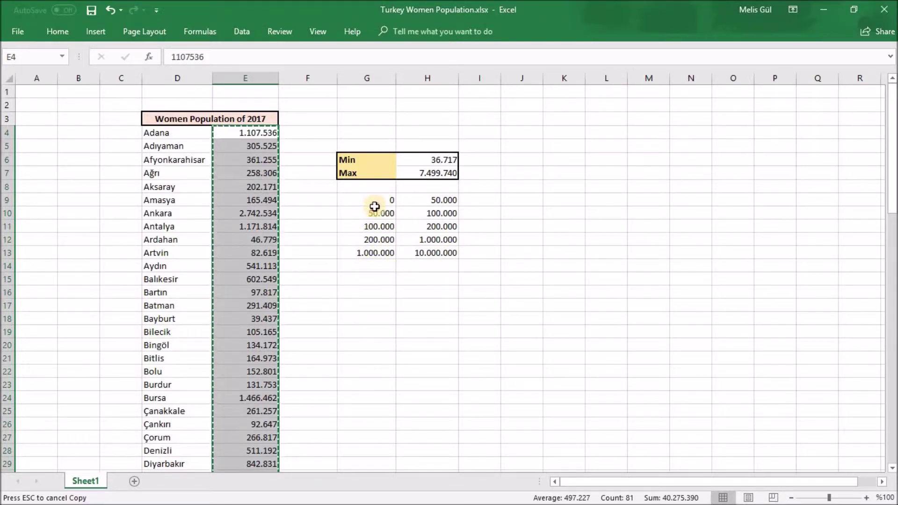
drag(374, 207, 439, 249)
key(ctrl+c)
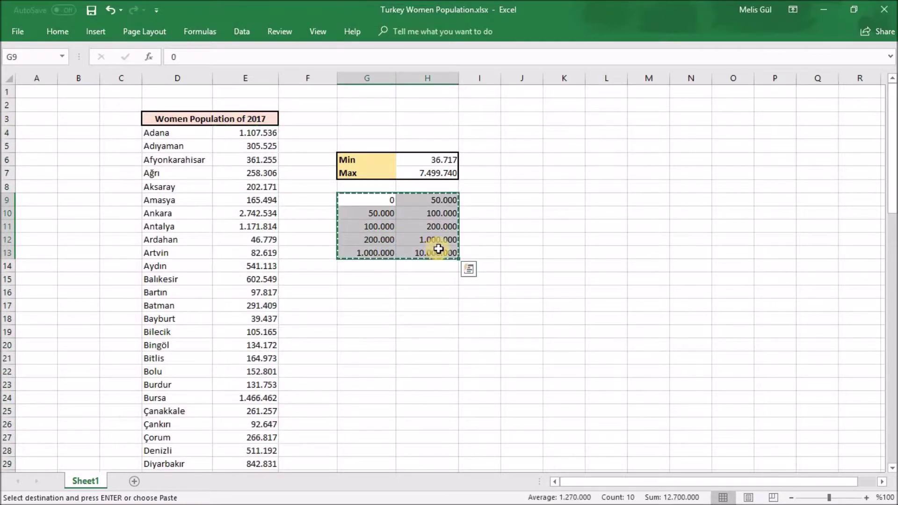
key(alt+Tab)
click(327, 289)
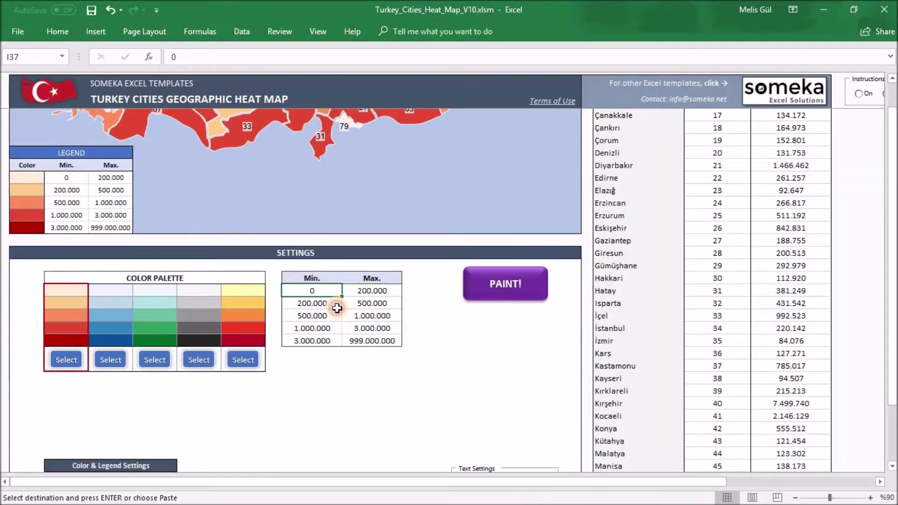
key(ctrl+v)
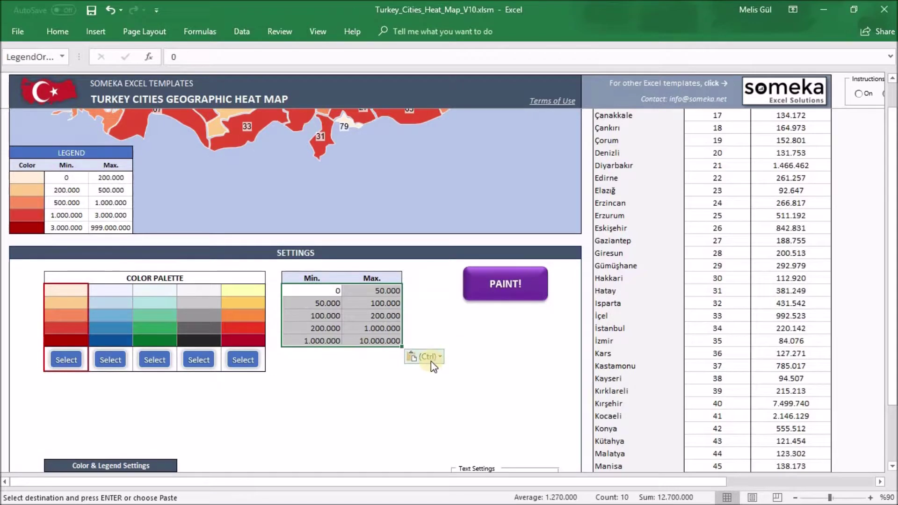
click(429, 358)
click(415, 445)
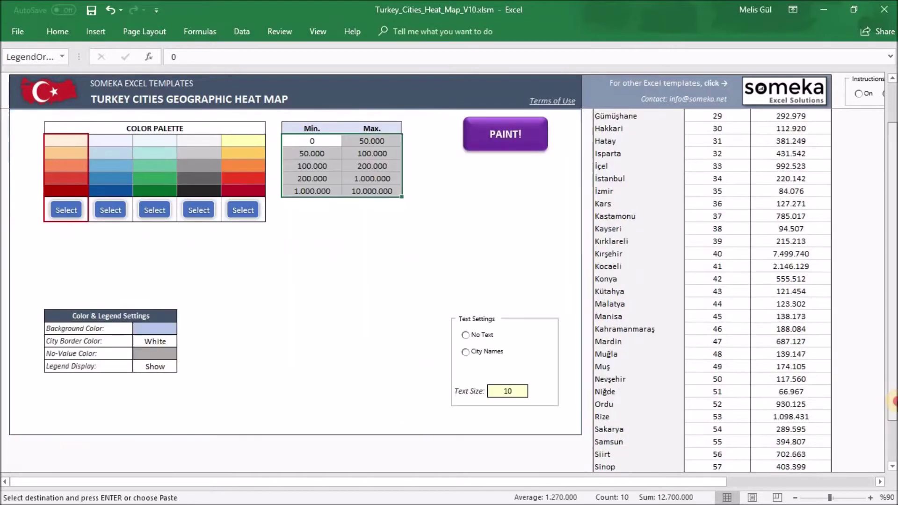
drag(892, 393, 893, 393)
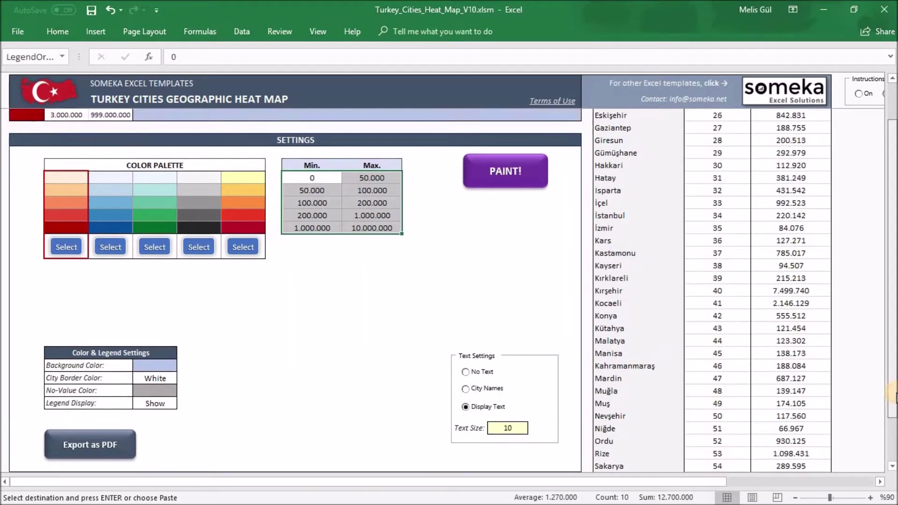
- Label provinces with City Names, make city borders Black, and repaint with PAINT!
click(66, 234)
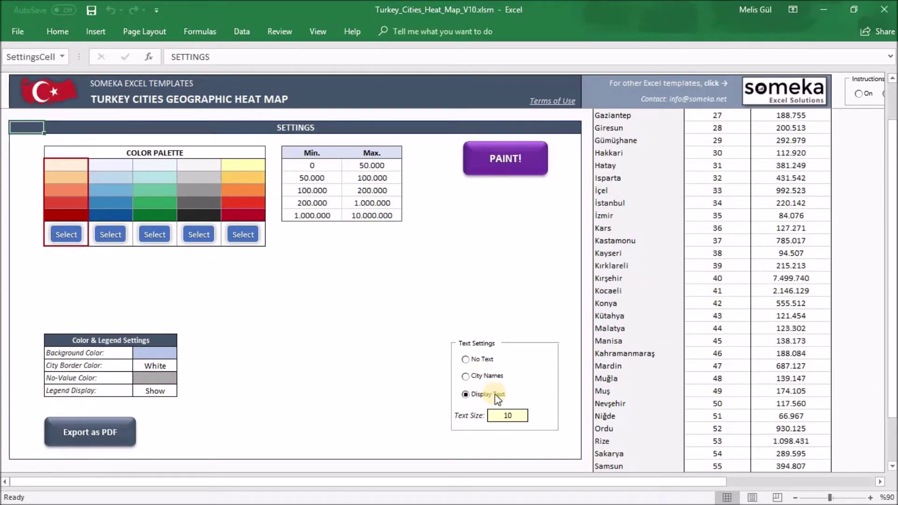
click(466, 378)
click(155, 366)
click(182, 366)
click(163, 391)
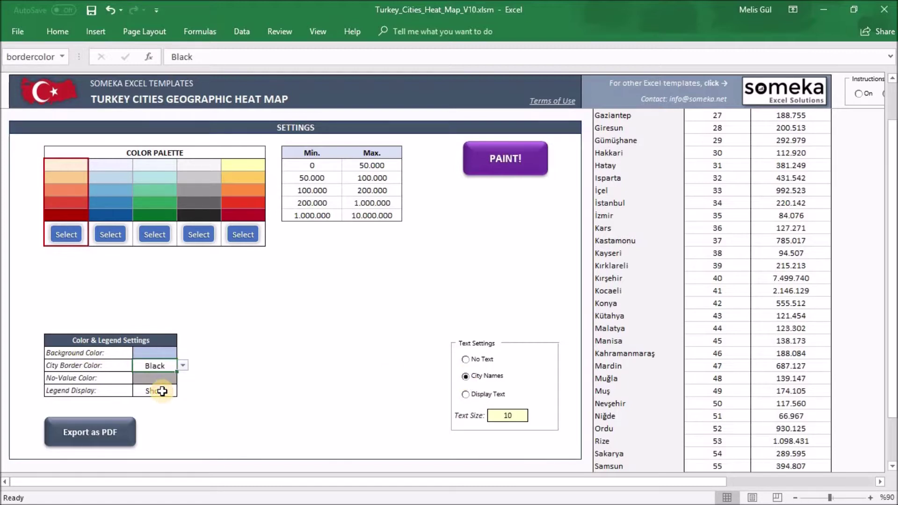
click(501, 172)
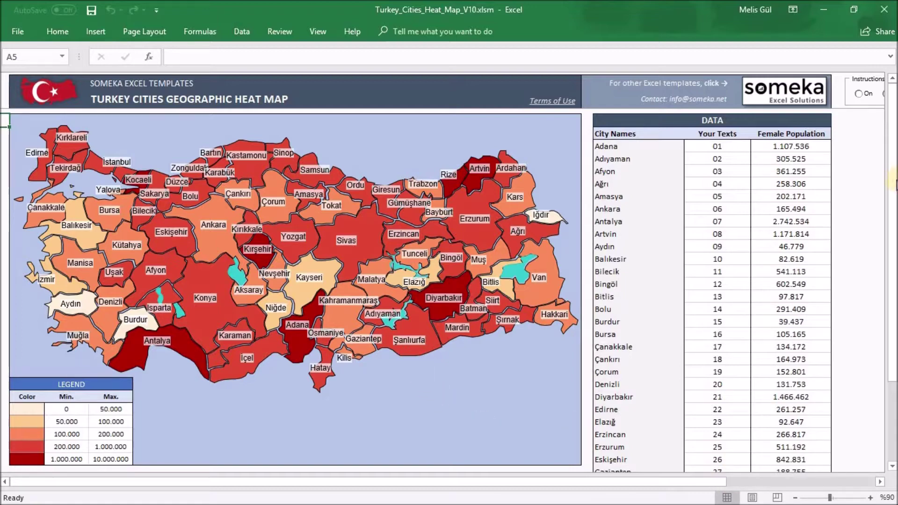
scroll(889, 195, down, 10)
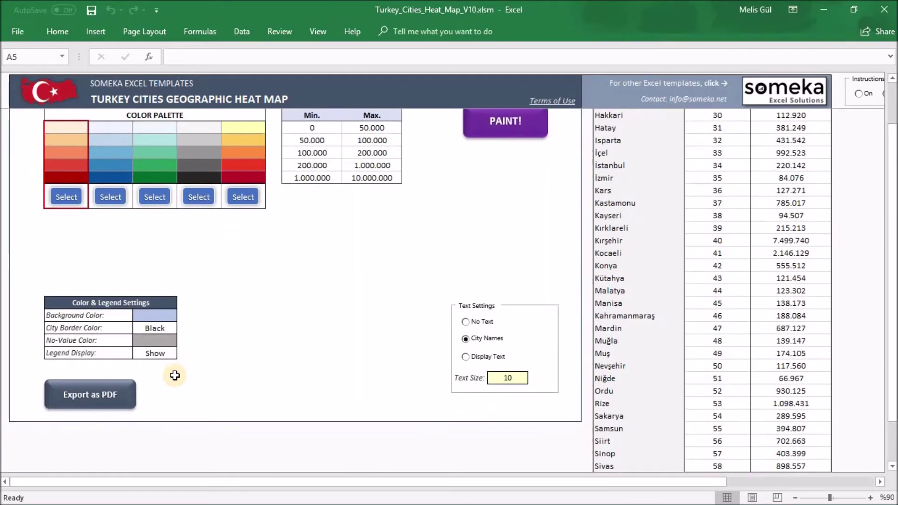
- Export the map as Turkey_Cities_Heat_Map_V10.pdf, review it in Acrobat Reader, then close it
click(95, 395)
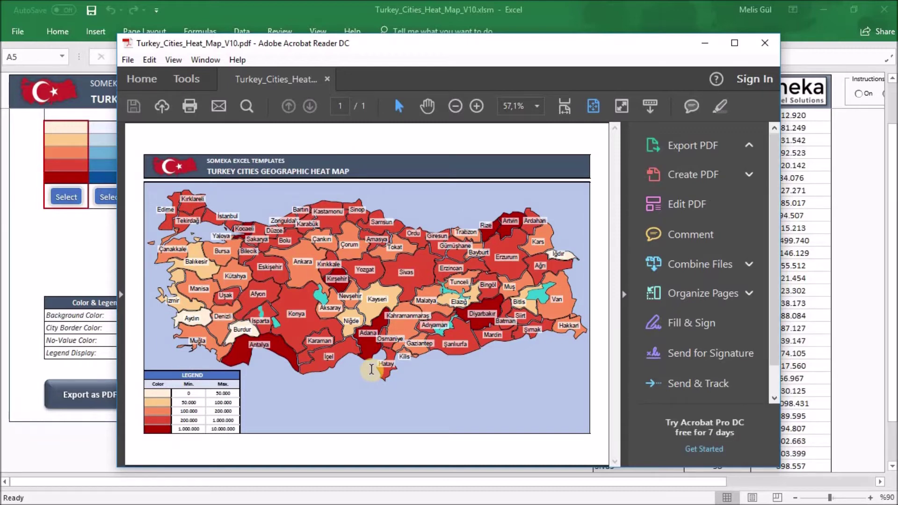
click(765, 43)
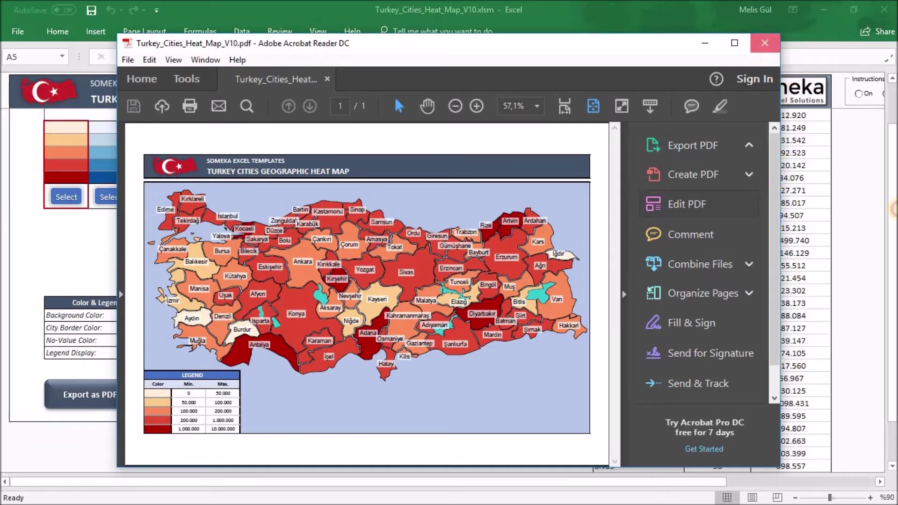
scroll(894, 236, up, 5)
scroll(891, 181, up, 5)
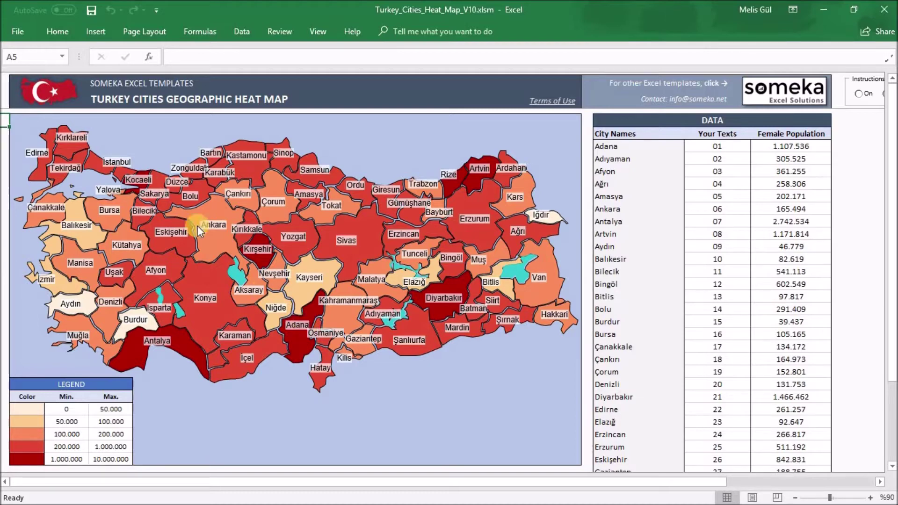
- Unprotect the heat map sheet via Review > Unprotect Sheet using its password
click(281, 32)
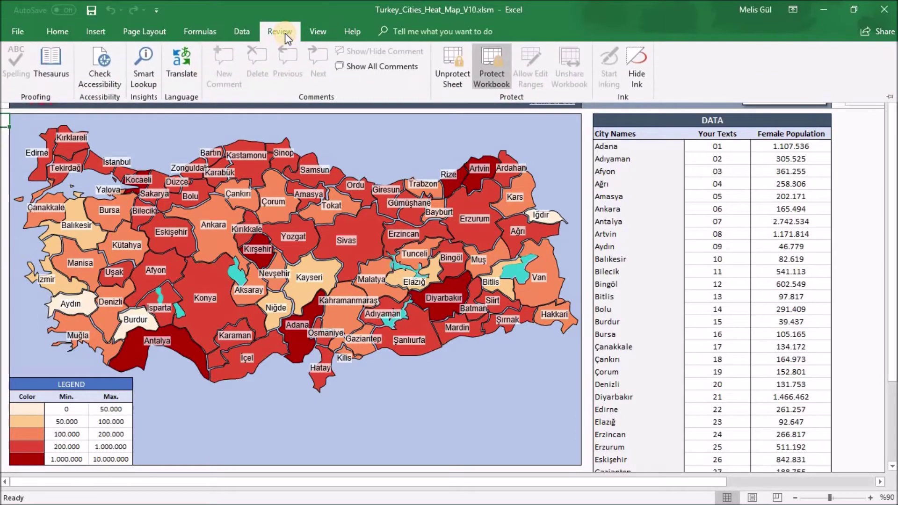
click(453, 76)
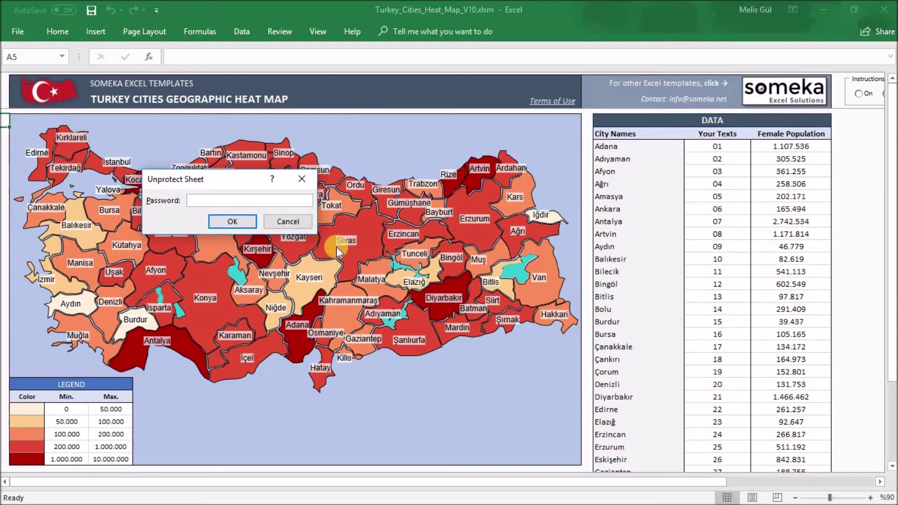
key(Return)
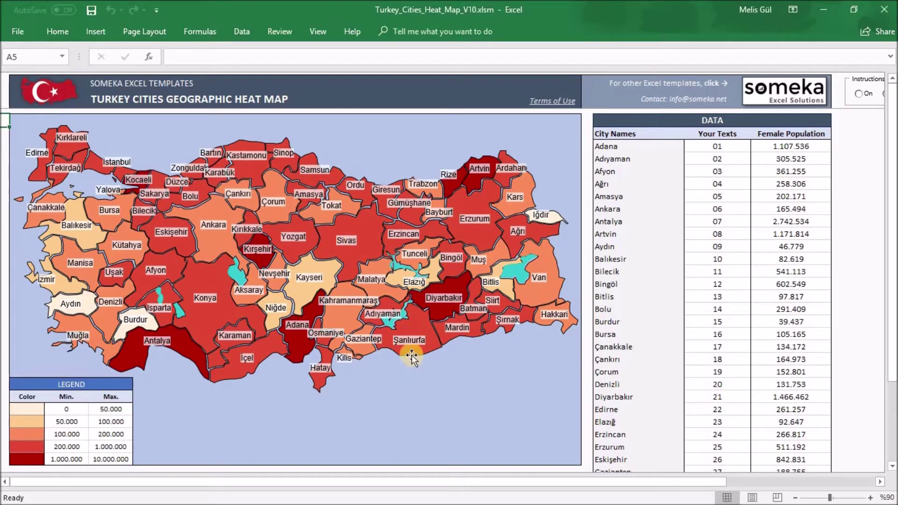
- Drag the Şanlıurfa shape below the map, fill it blue, and enlarge it down-right
drag(428, 349, 430, 388)
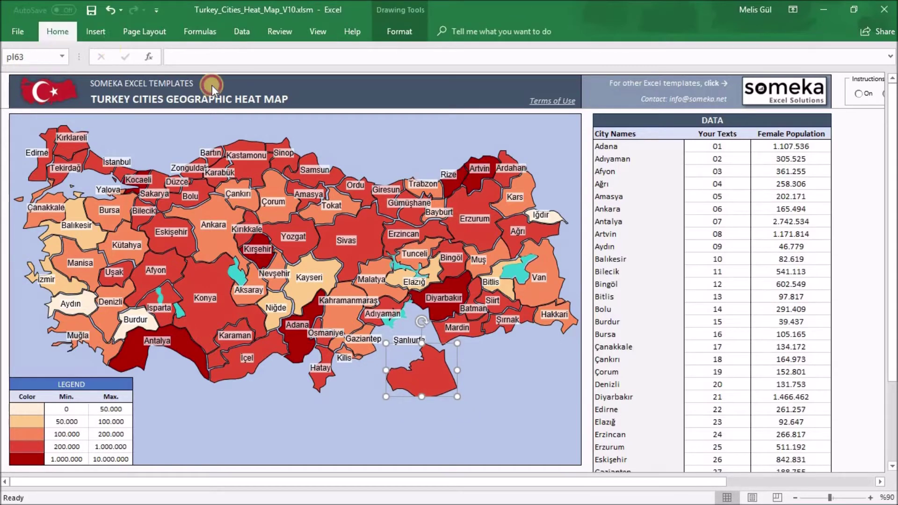
click(58, 31)
click(199, 76)
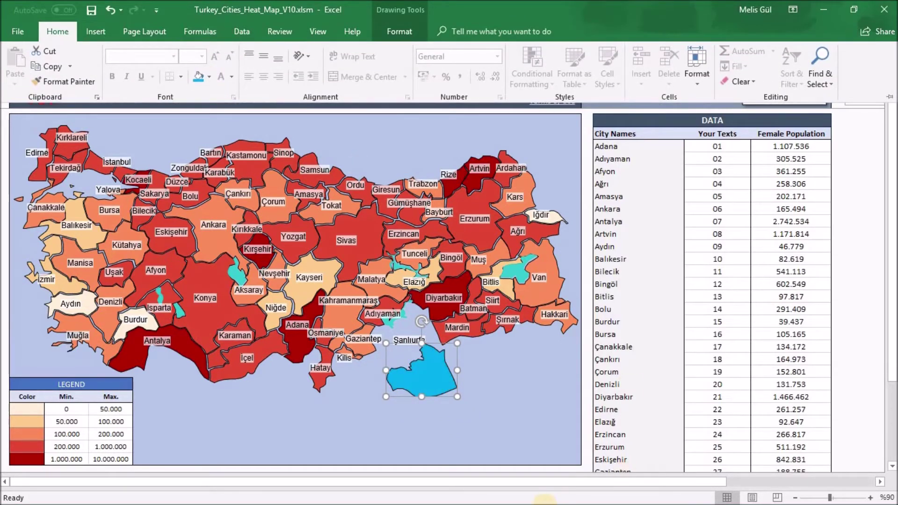
click(467, 414)
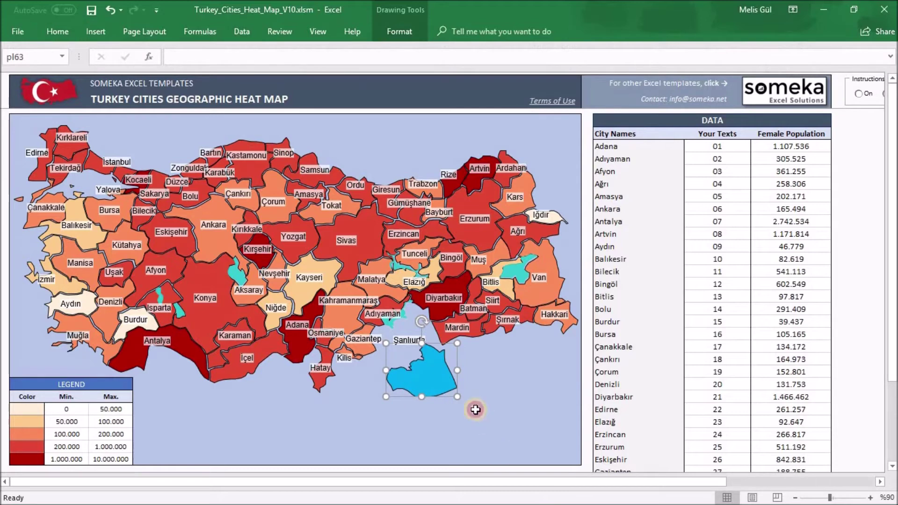
mouse_move(457, 396)
mouse_down()
mouse_move(512, 447)
mouse_move(505, 438)
mouse_up()
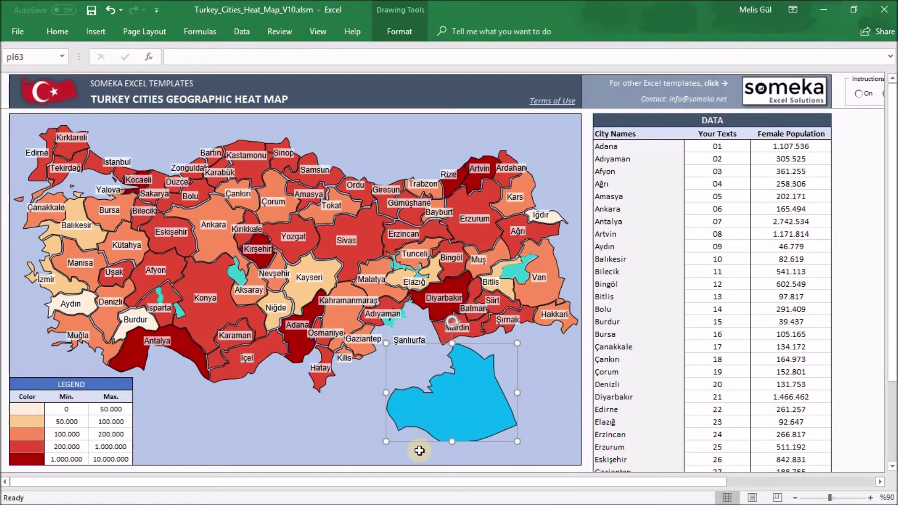